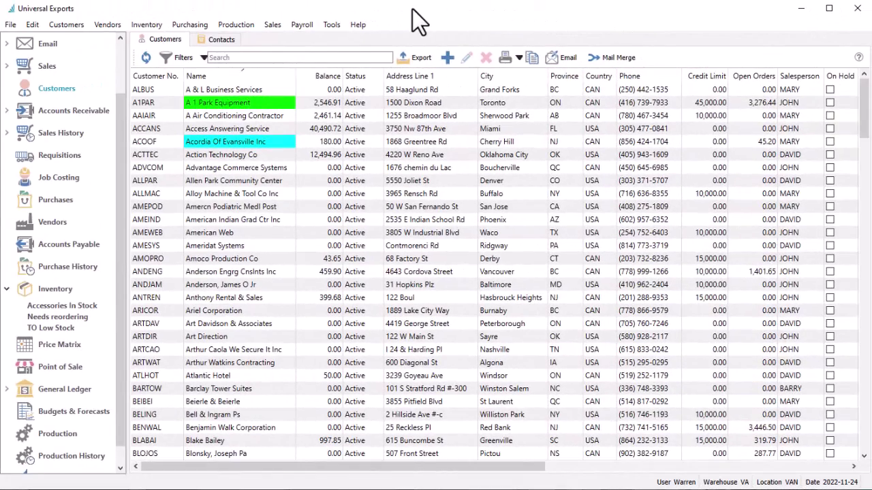
# Open the Import window from the Tools menu and browse the saved import configurations
pyautogui.click(326, 26)
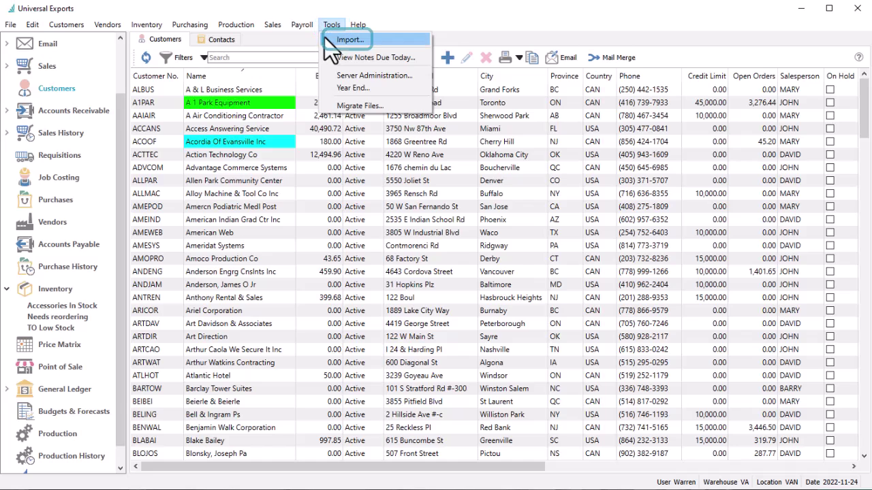
pyautogui.click(325, 40)
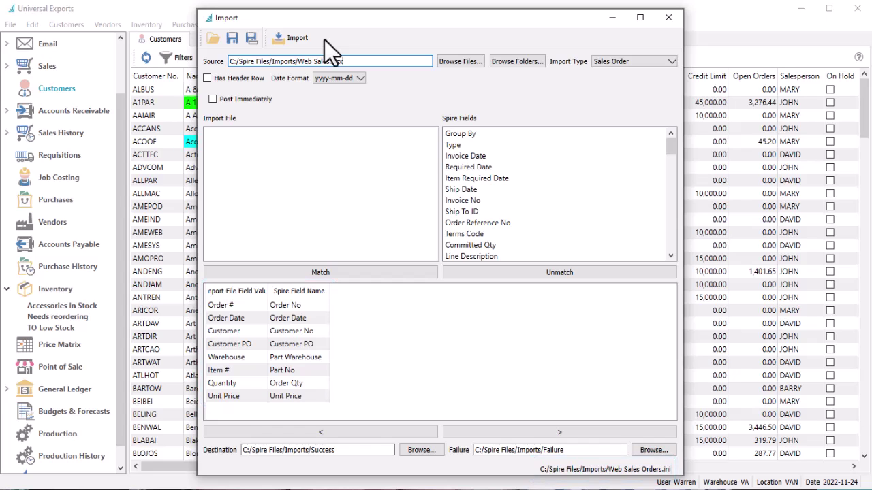
pyautogui.click(215, 39)
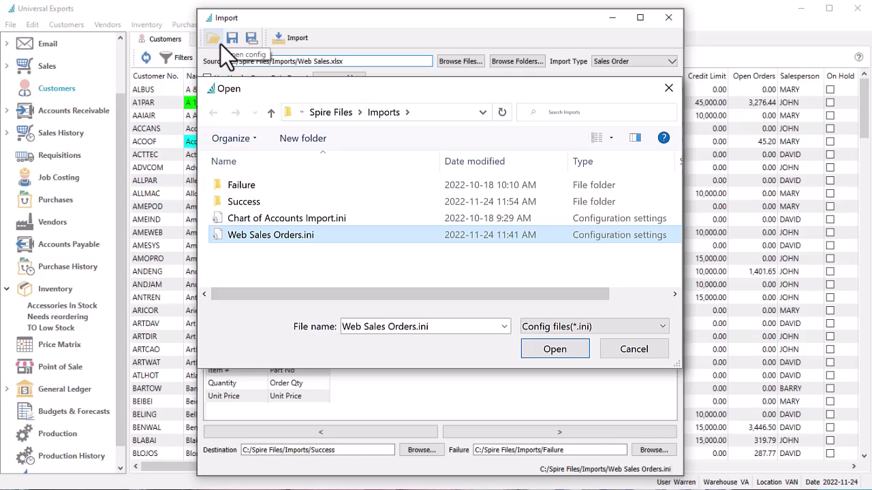
pyautogui.press('Return')
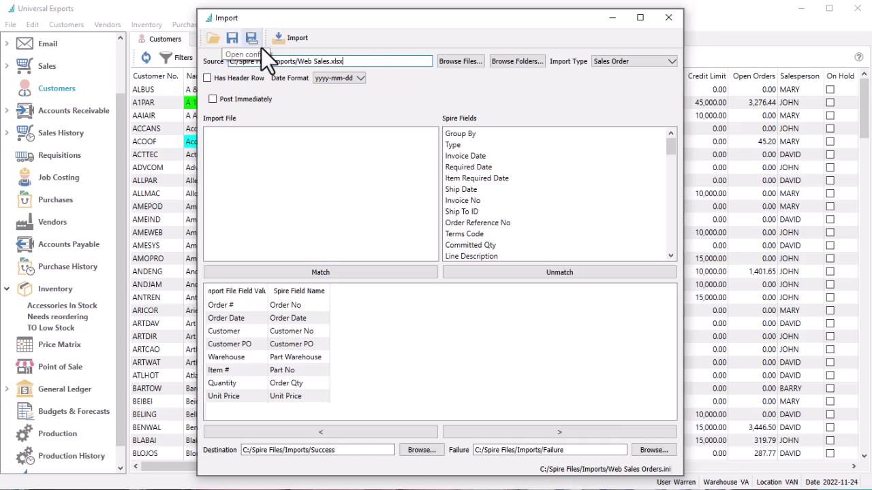
# Change the import type from Sales Order to Customer
pyautogui.click(642, 64)
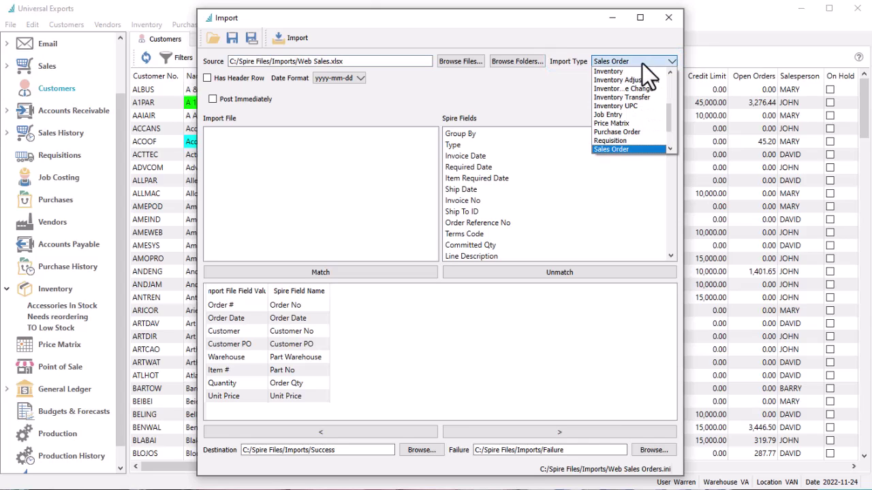
pyautogui.scroll(3, 646, 72)
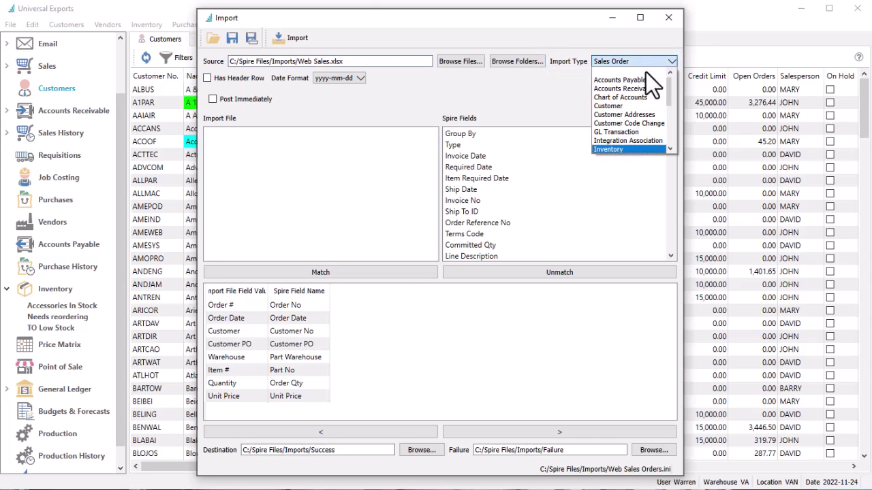
pyautogui.scroll(-1, 646, 72)
pyautogui.scroll(-1, 646, 72)
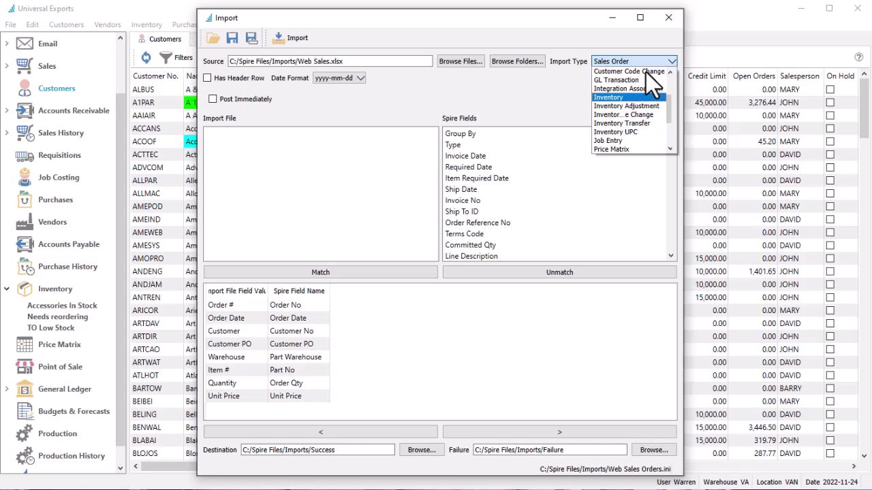
pyautogui.scroll(-1, 652, 82)
pyautogui.scroll(-2, 646, 73)
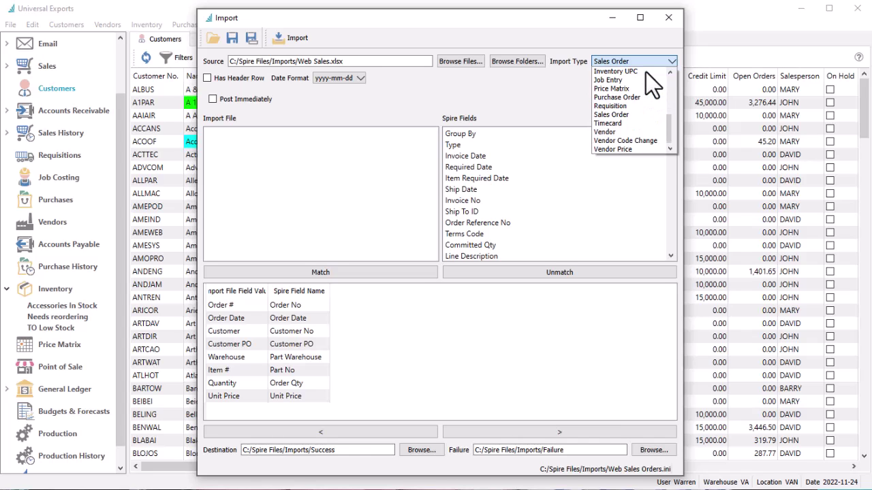
pyautogui.scroll(4, 646, 72)
pyautogui.click(646, 72)
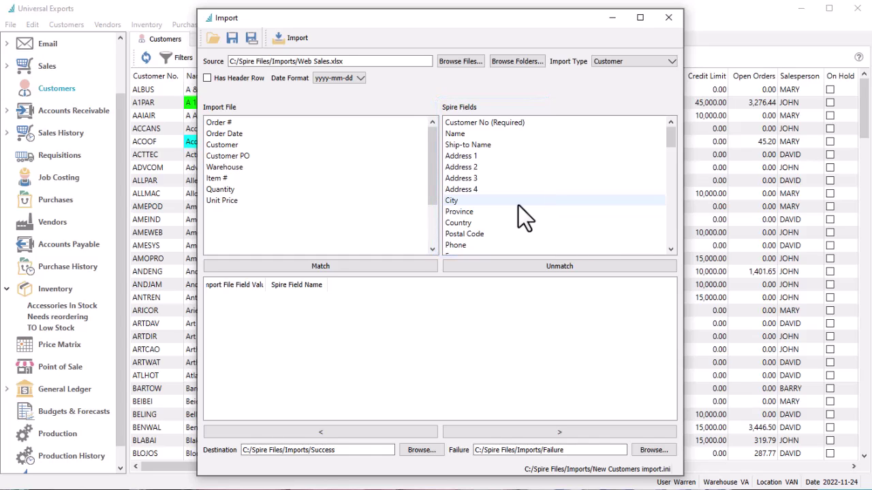
# Load New customers.xlsx as the import source, then bring up the folder chooser
pyautogui.click(479, 62)
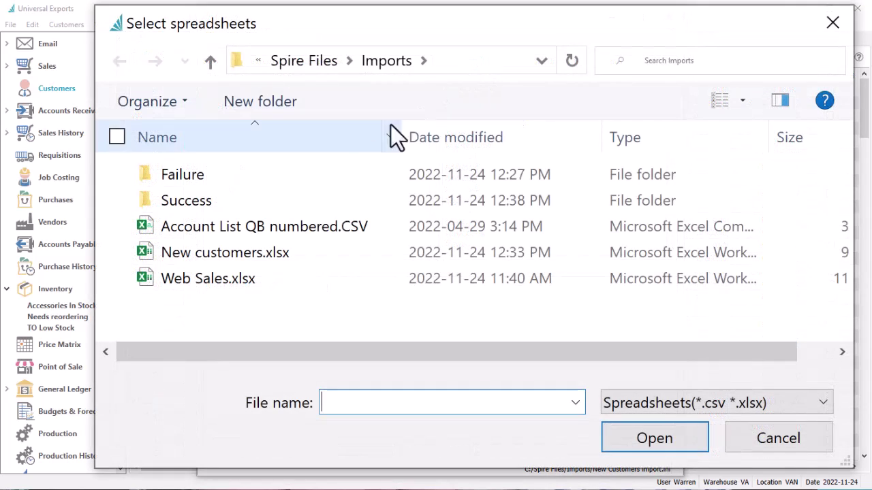
pyautogui.click(289, 243)
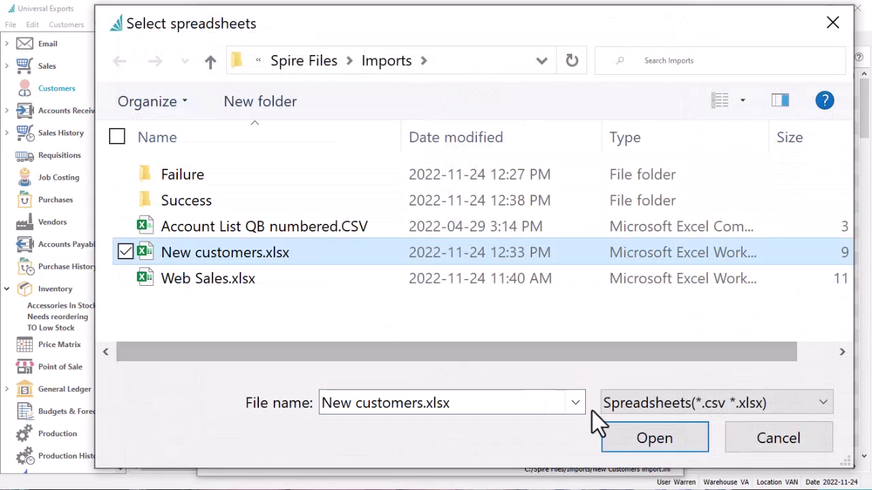
pyautogui.click(621, 443)
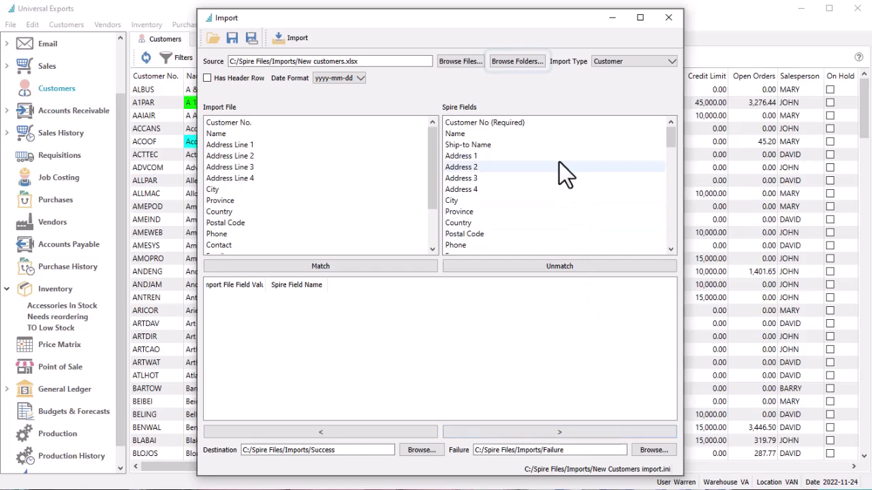
pyautogui.click(523, 64)
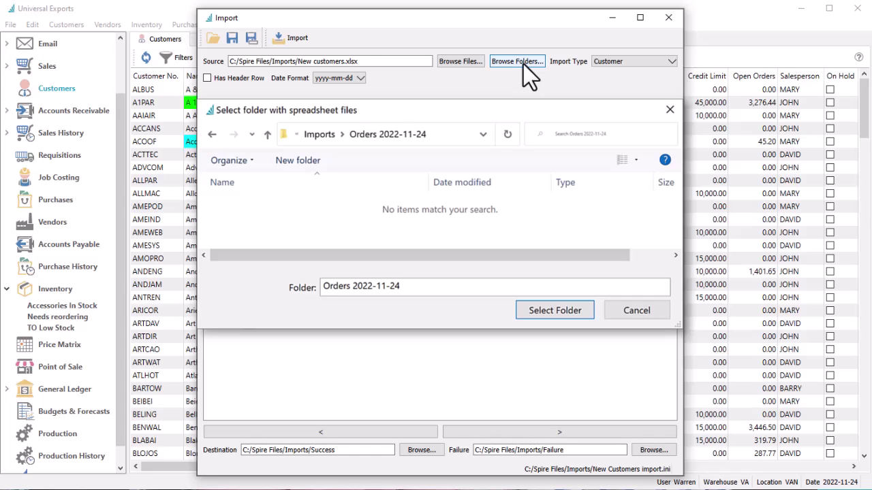
# Dismiss the folder chooser, keeping New customers.xlsx as the source
pyautogui.press('Escape')
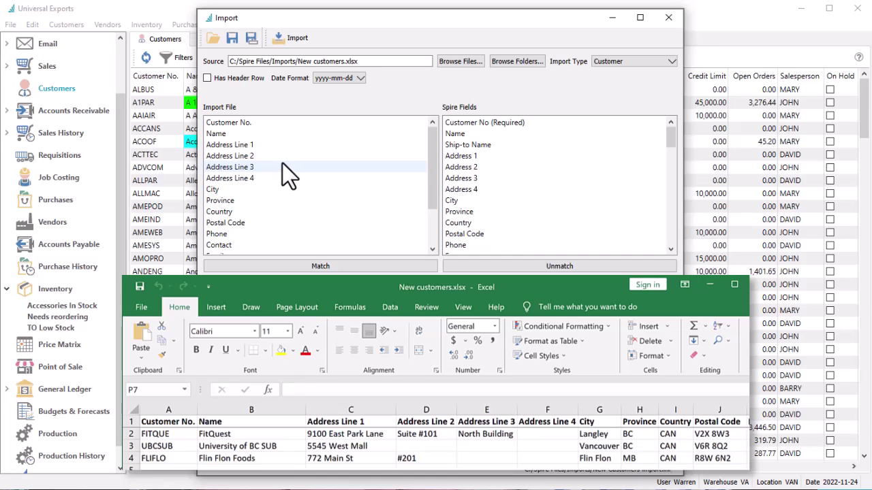
pyautogui.click(207, 79)
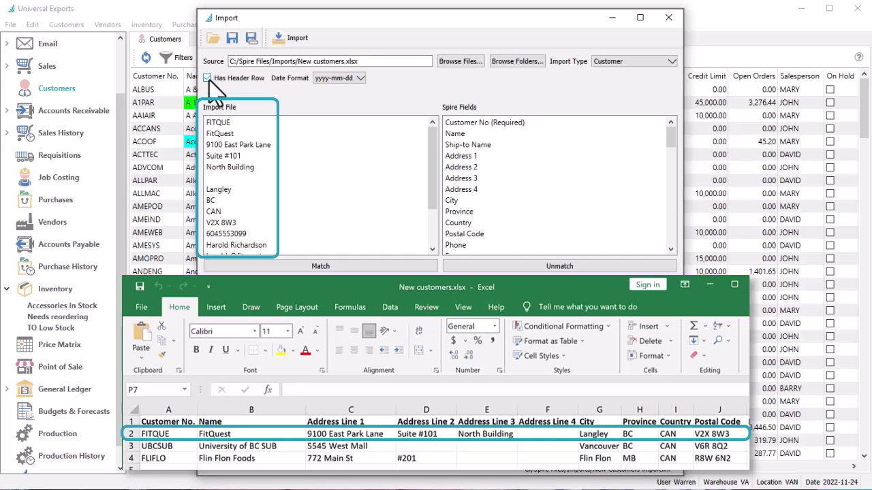
pyautogui.click(209, 80)
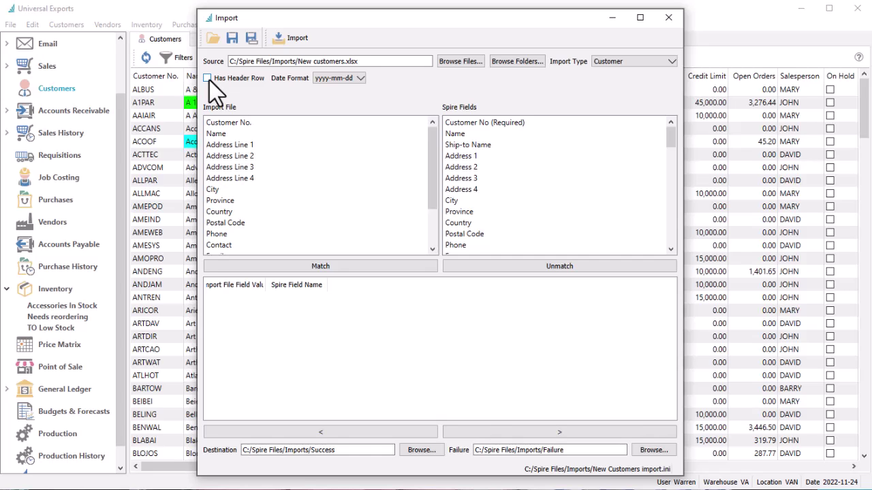
pyautogui.click(361, 81)
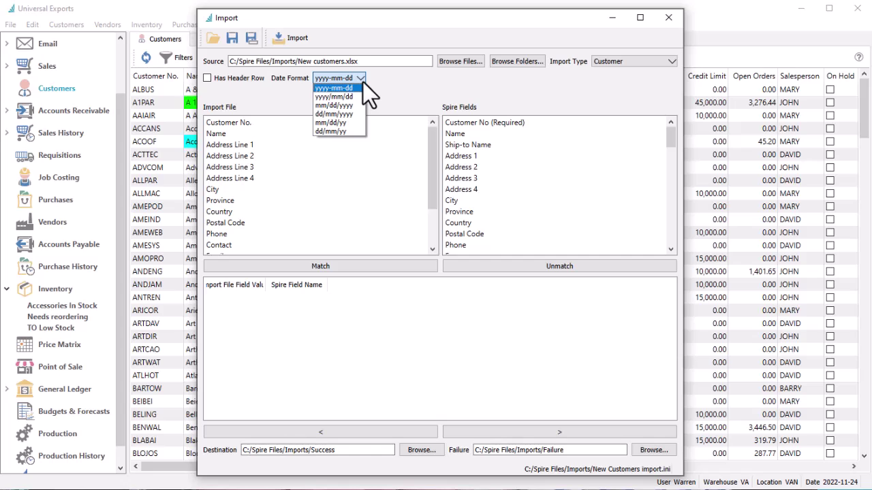
pyautogui.click(363, 83)
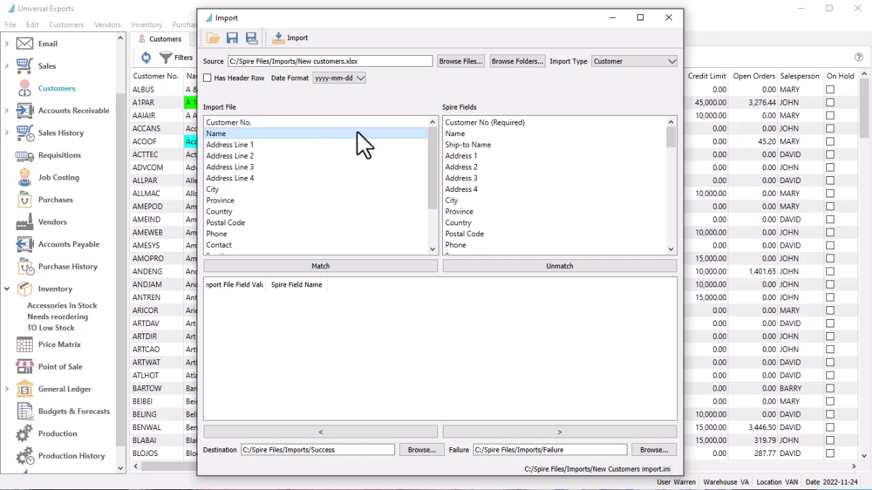
# Match the Name column to Name, then pair Address Line 1 with Address 1 and unmatch it
pyautogui.click(446, 135)
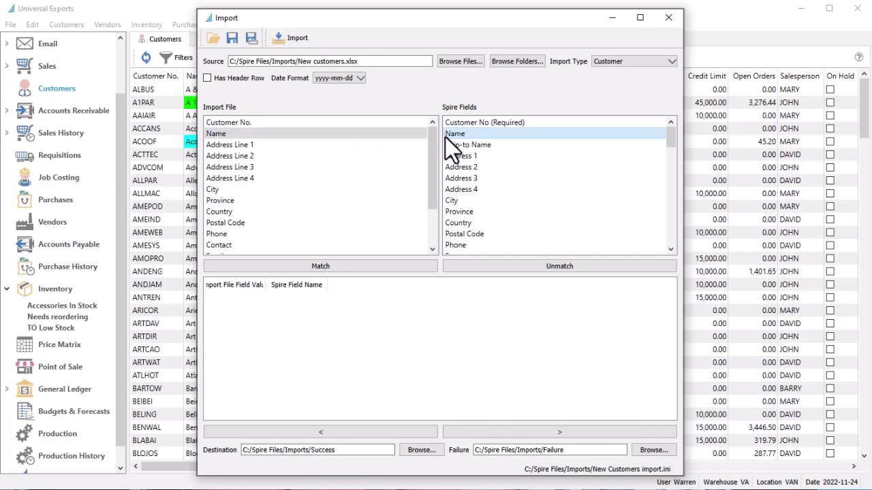
pyautogui.click(392, 273)
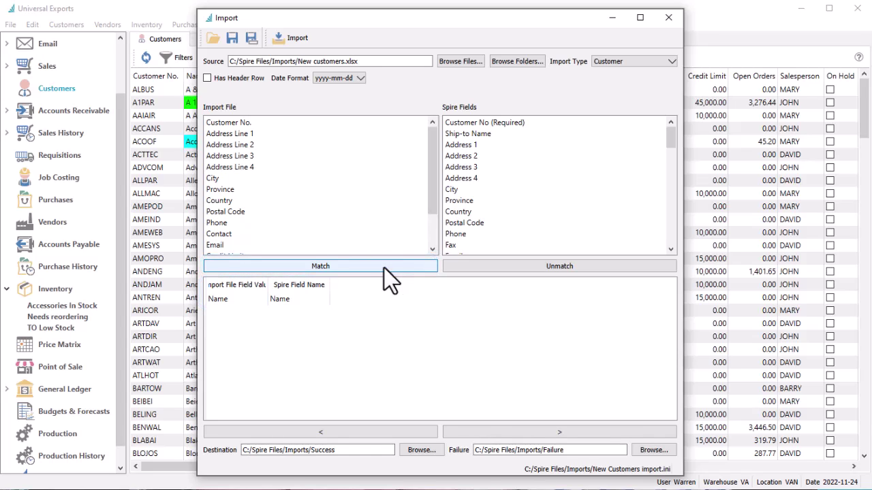
pyautogui.click(277, 136)
pyautogui.click(448, 146)
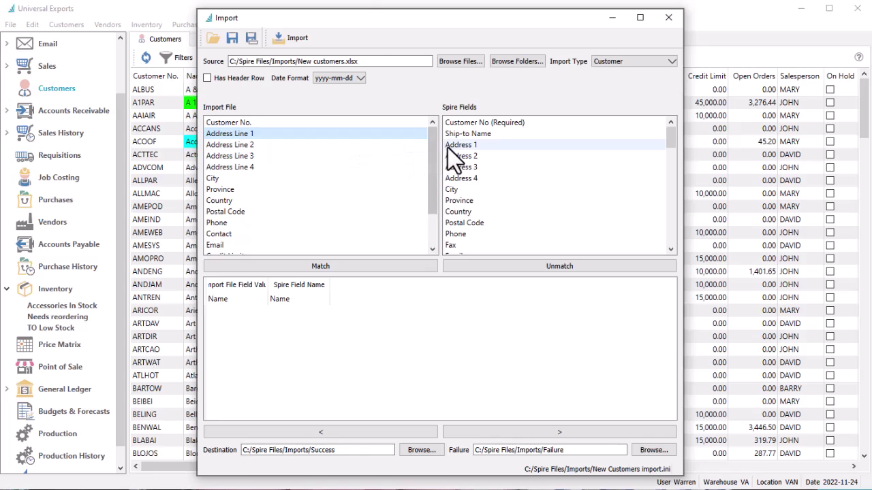
pyautogui.click(390, 264)
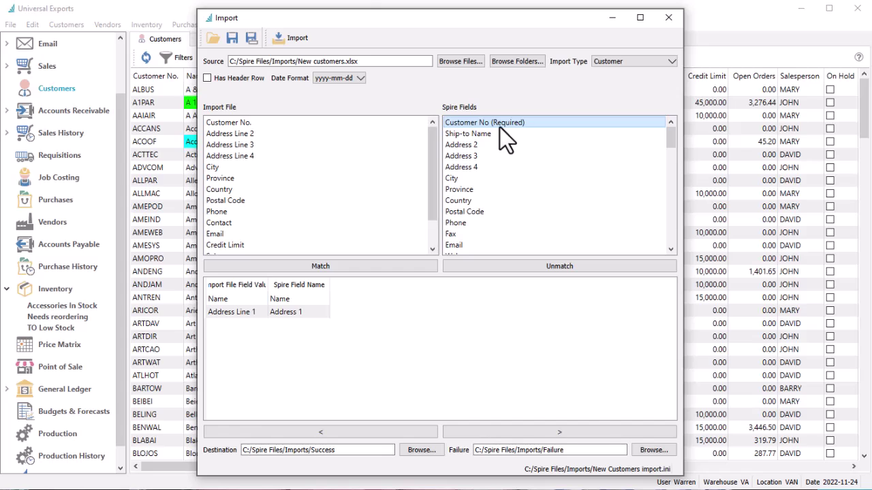
pyautogui.click(318, 310)
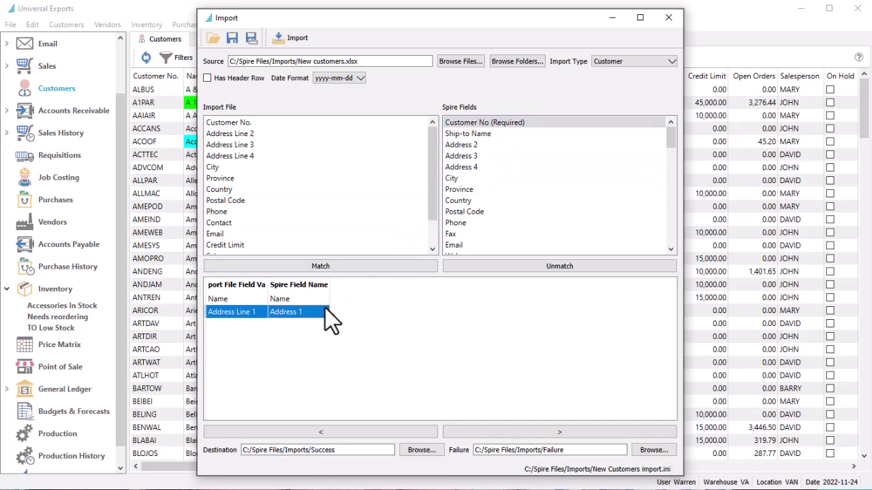
pyautogui.click(449, 267)
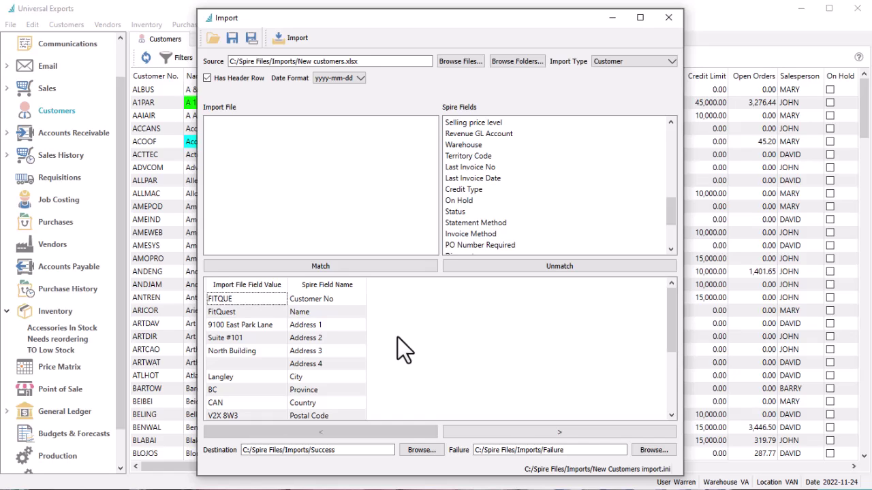
# Preview the second and third customer records, import them, and close the failed-import report
pyautogui.click(449, 431)
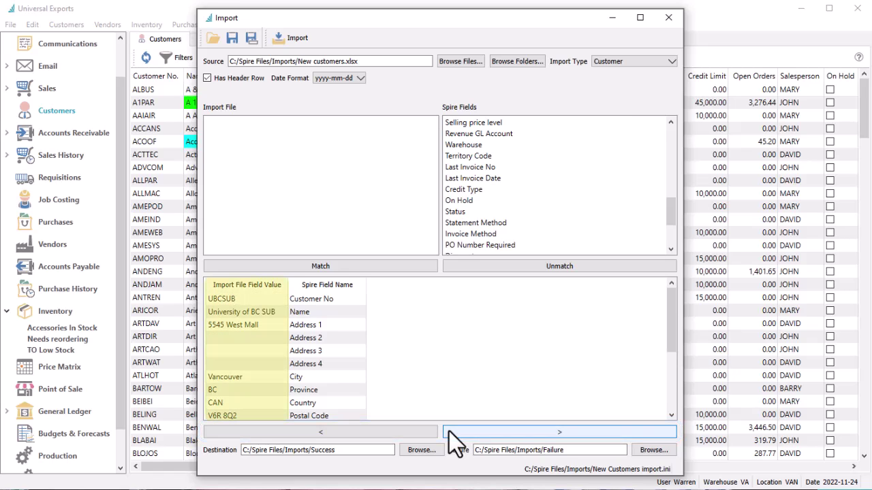
pyautogui.click(448, 431)
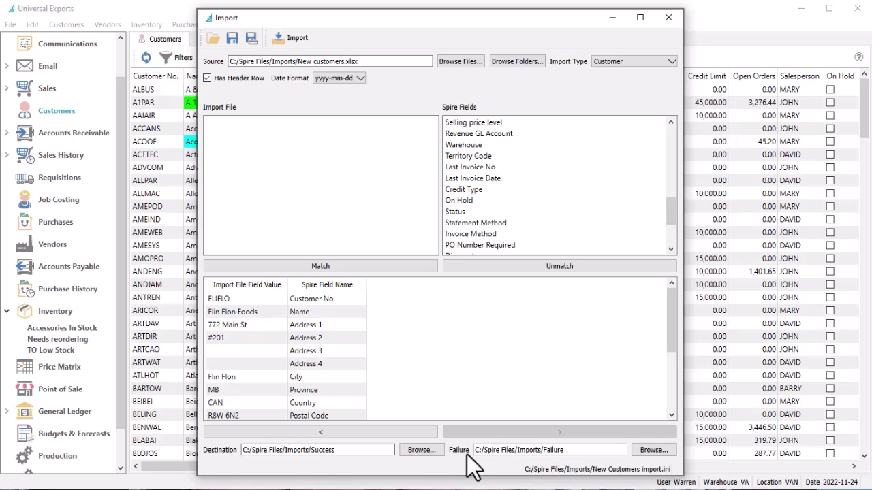
pyautogui.click(298, 45)
pyautogui.click(299, 45)
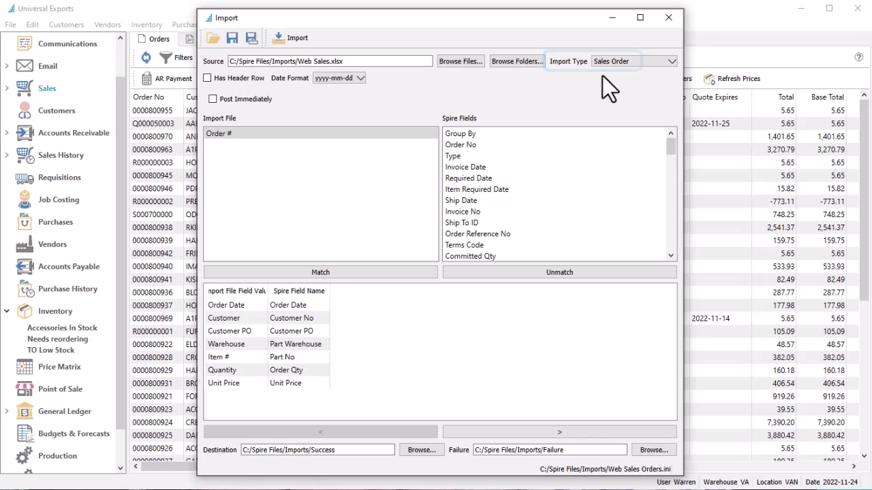
# Match the Order # column to the Group By field and preview the first order
pyautogui.click(514, 135)
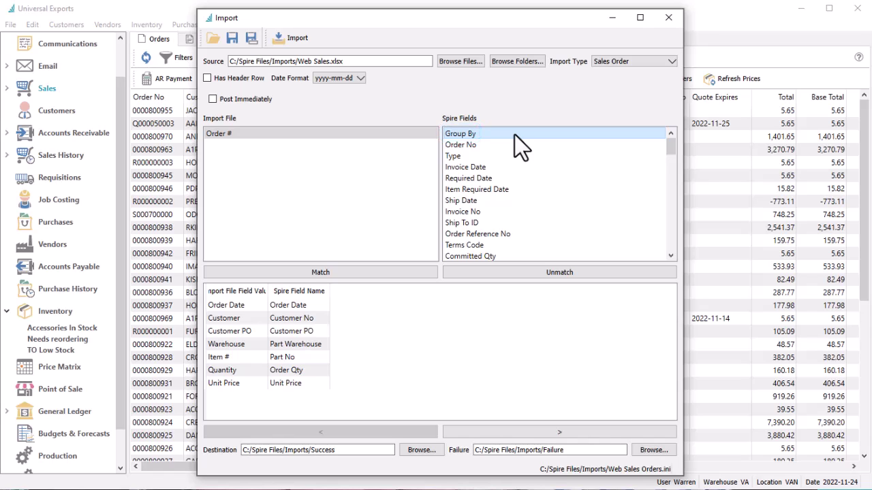
pyautogui.click(312, 138)
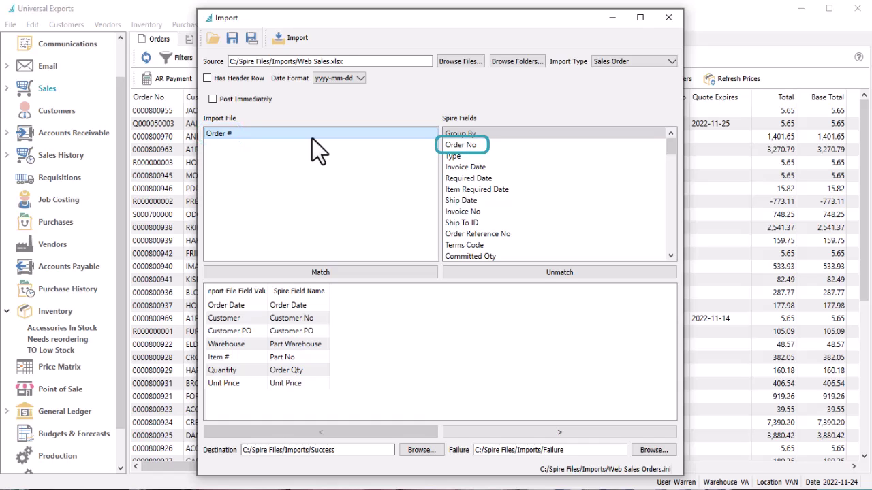
pyautogui.click(340, 271)
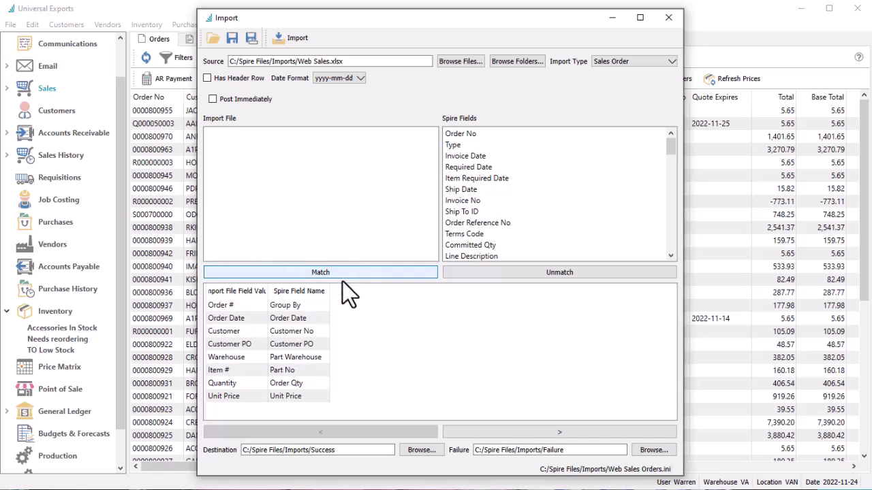
pyautogui.click(456, 430)
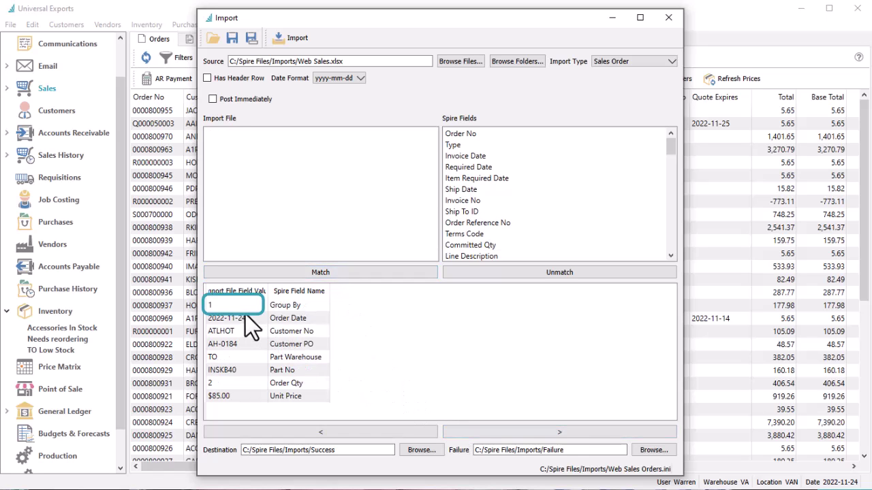